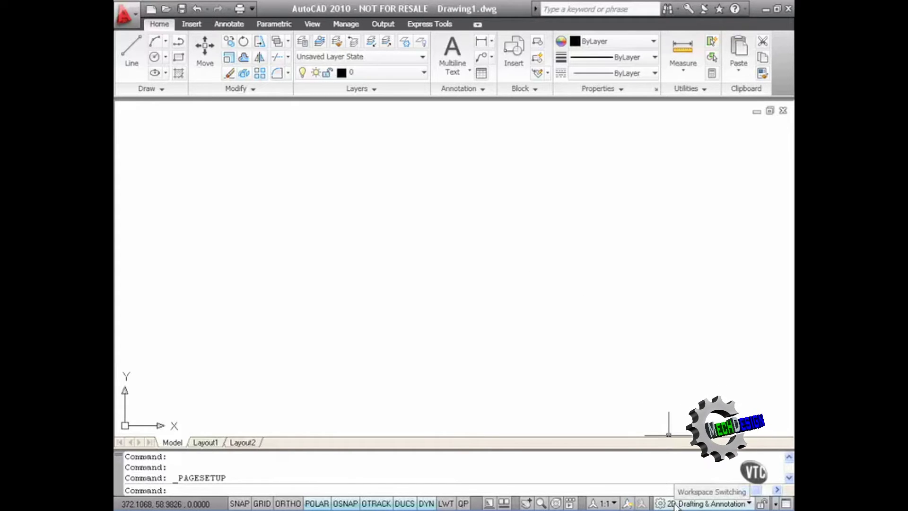
Glance at the workspace list, then bring up the application menu's Print submenu.
click(675, 504)
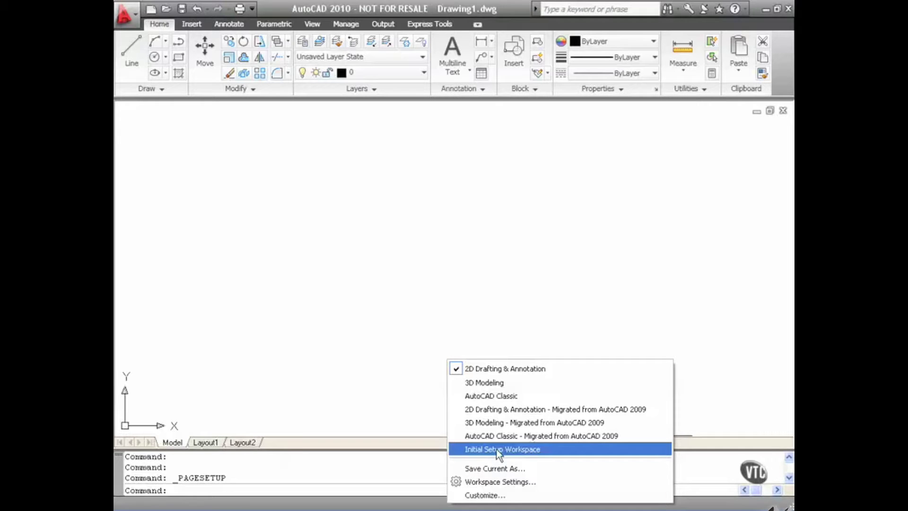
click(499, 450)
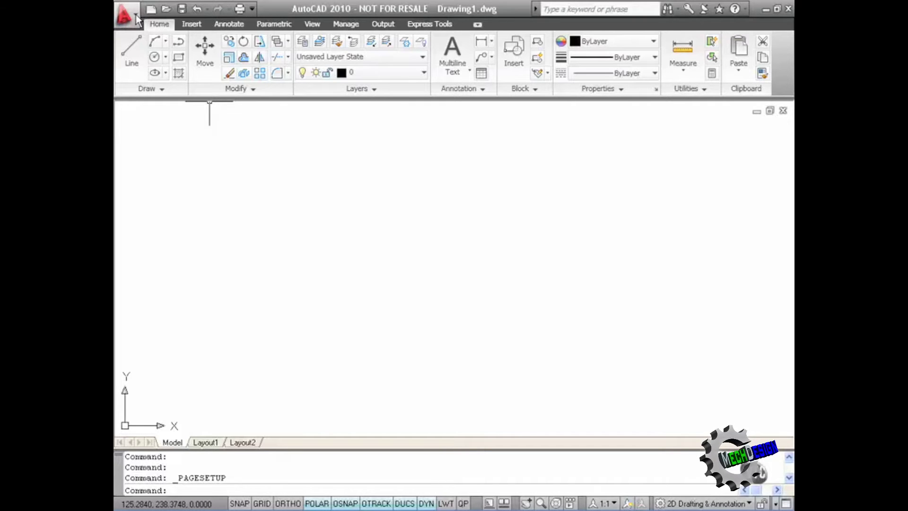
click(135, 15)
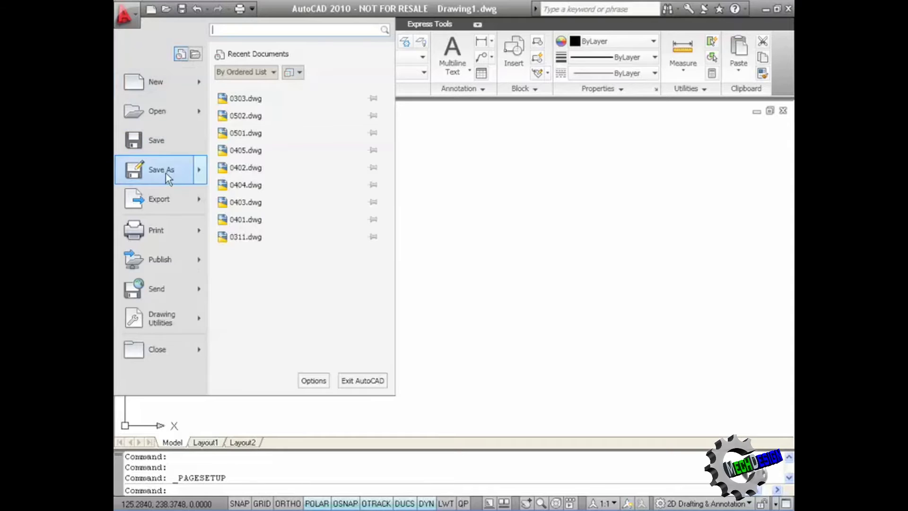
mouse_move(166, 173)
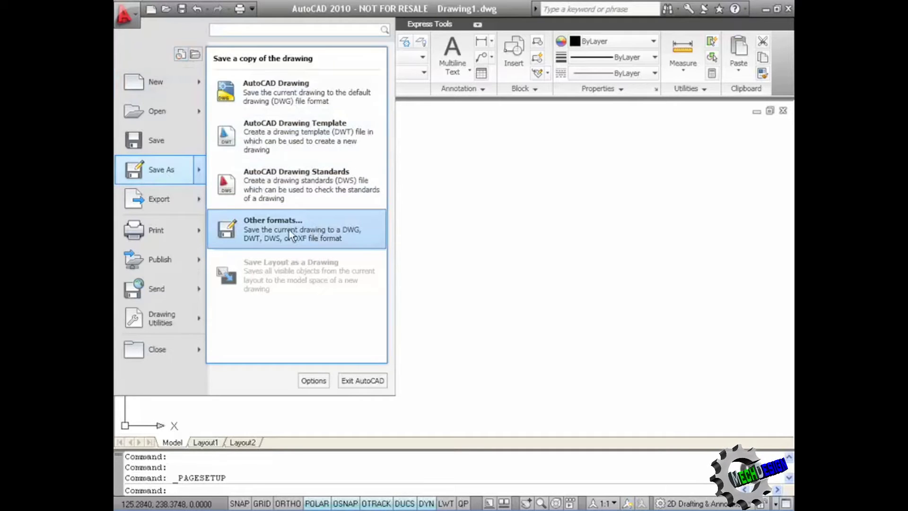
mouse_move(159, 241)
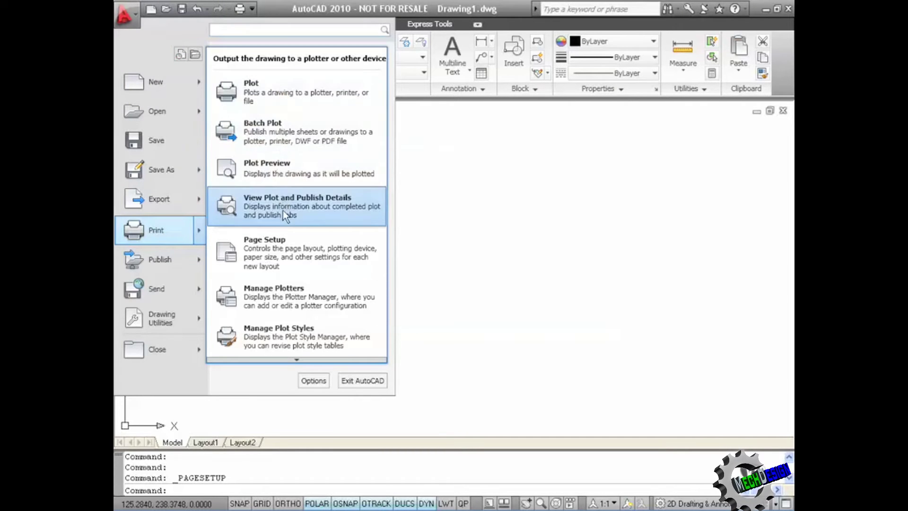
Review the PrimoPDF 209.89 x 297.05 mm landscape Model page setup, then close the manager.
click(282, 251)
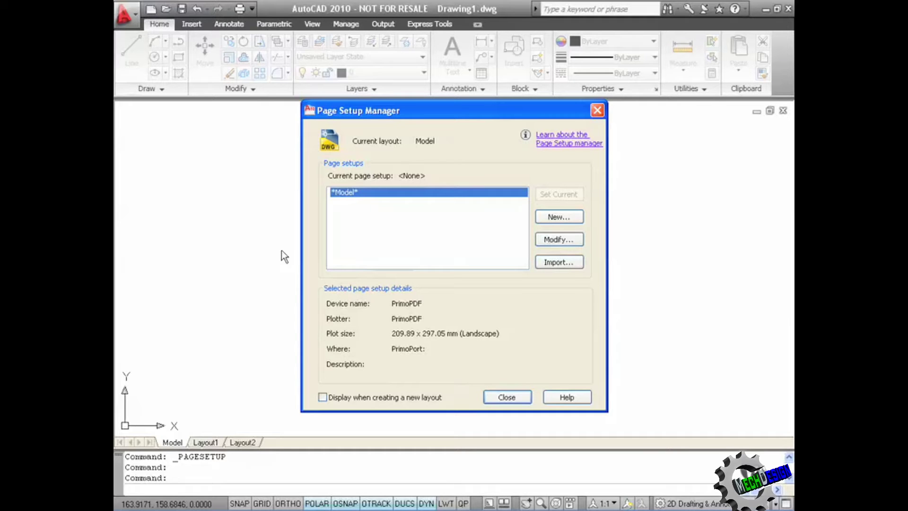
click(507, 397)
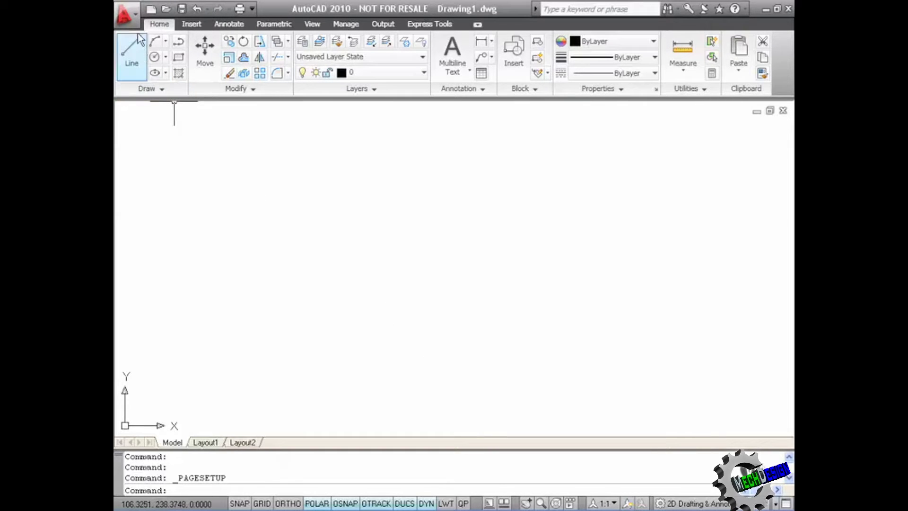
Bring up the Options dialog from the application menu on its Display tab.
click(135, 16)
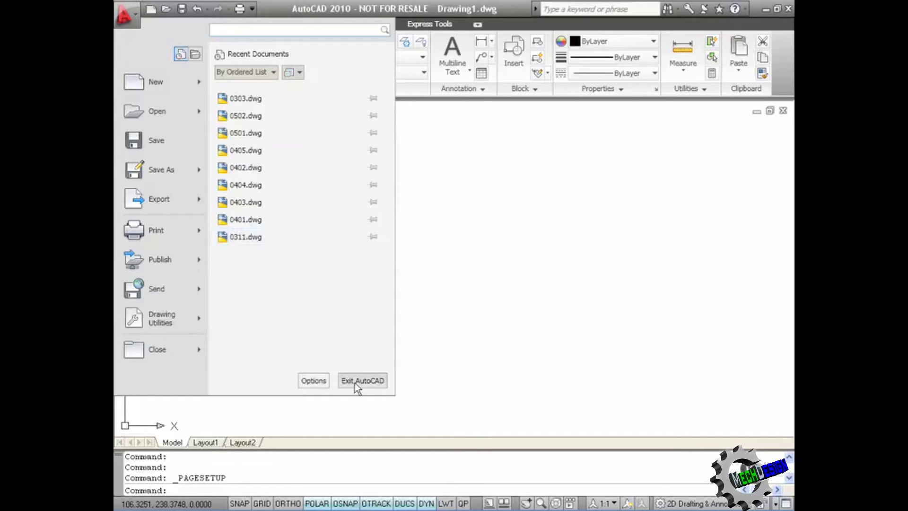
click(312, 381)
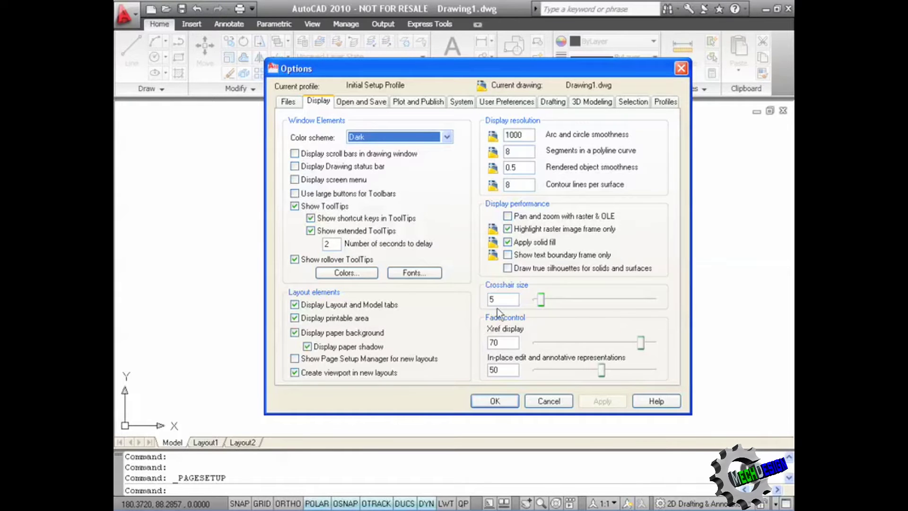
Cancel the Options dialog, keeping the Dark color scheme and crosshair size 5.
click(543, 402)
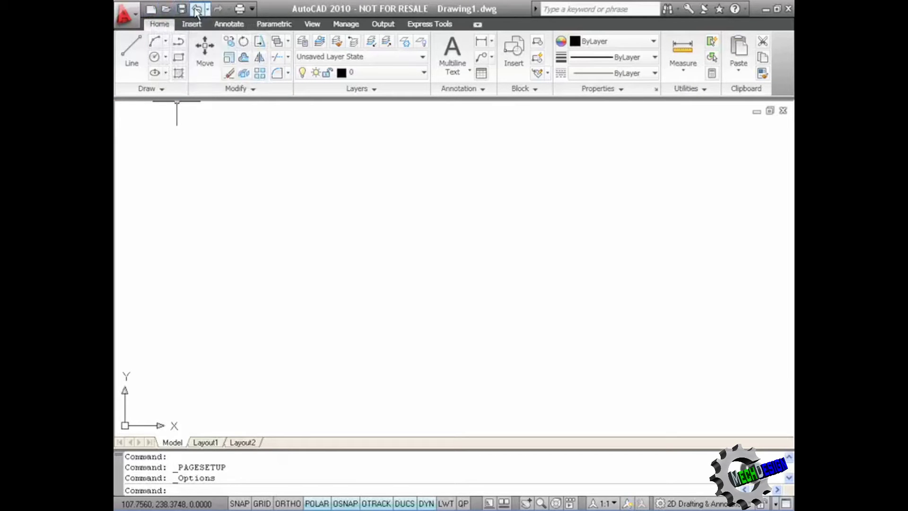
Check the Customize Quick Access Toolbar list and dismiss it unchanged.
click(252, 9)
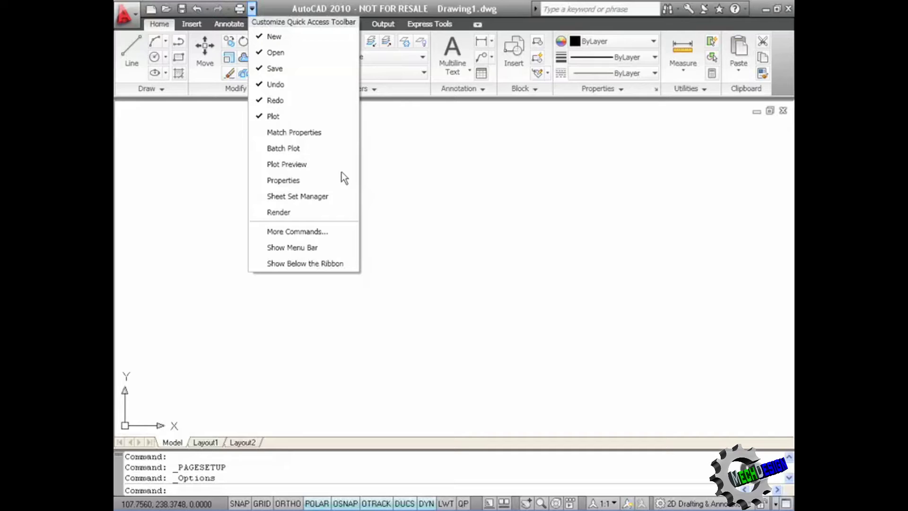
key(Escape)
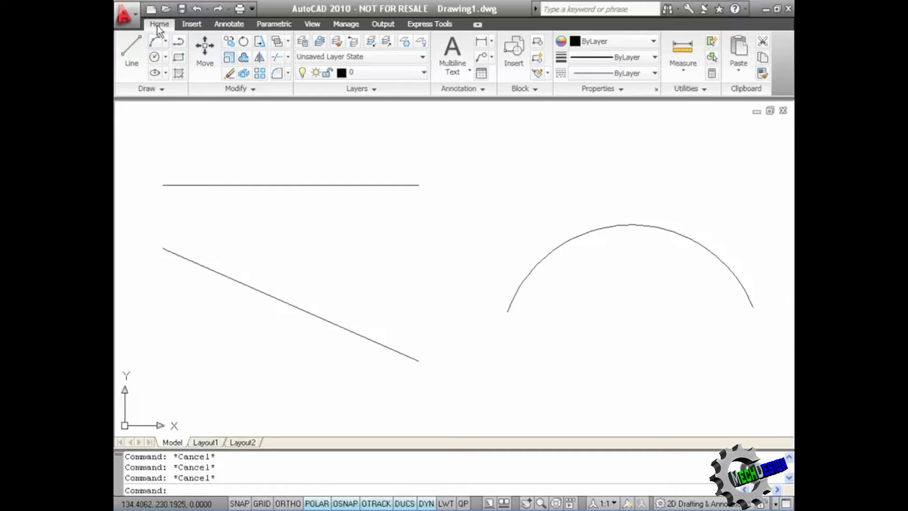
Switch the ribbon to the Insert tab with its Block, Reference and Import tools.
click(189, 25)
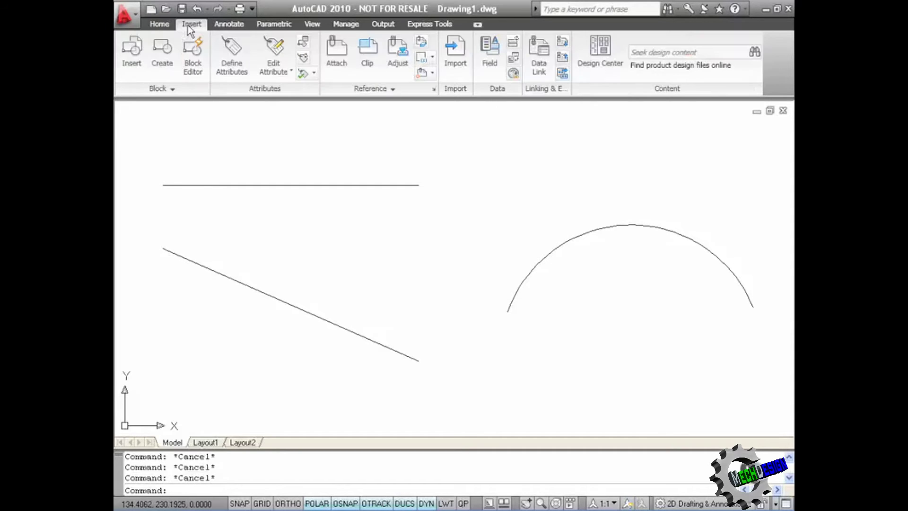
Put the cursor in the Seek design content search field.
click(650, 54)
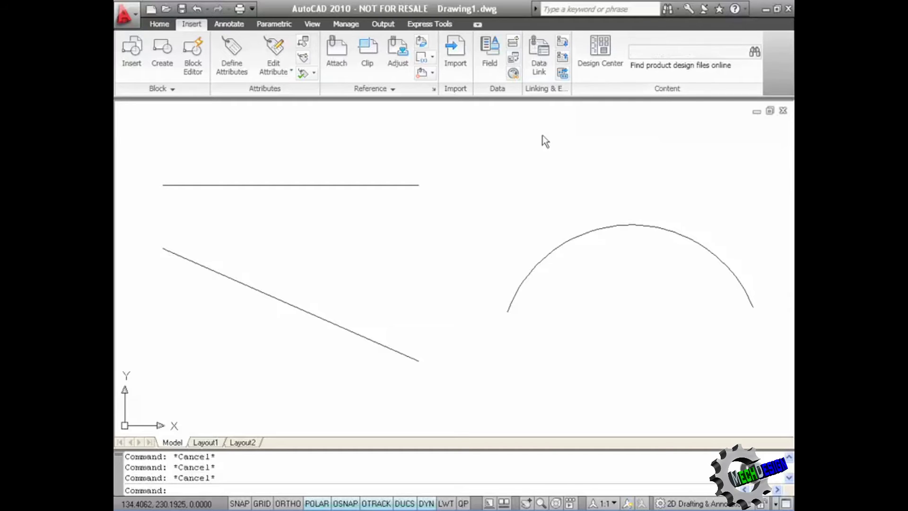
Apply a Parallel constraint making the sloping line parallel to the upper horizontal line.
click(274, 24)
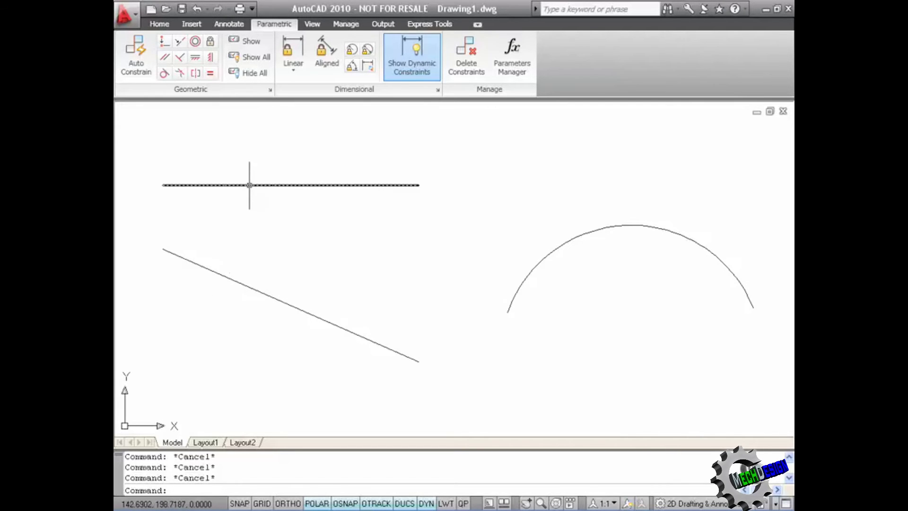
click(164, 59)
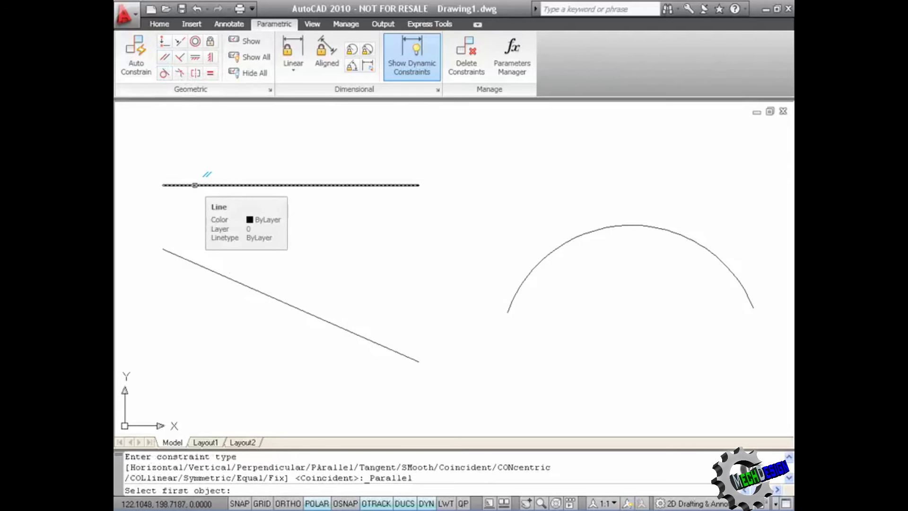
click(195, 185)
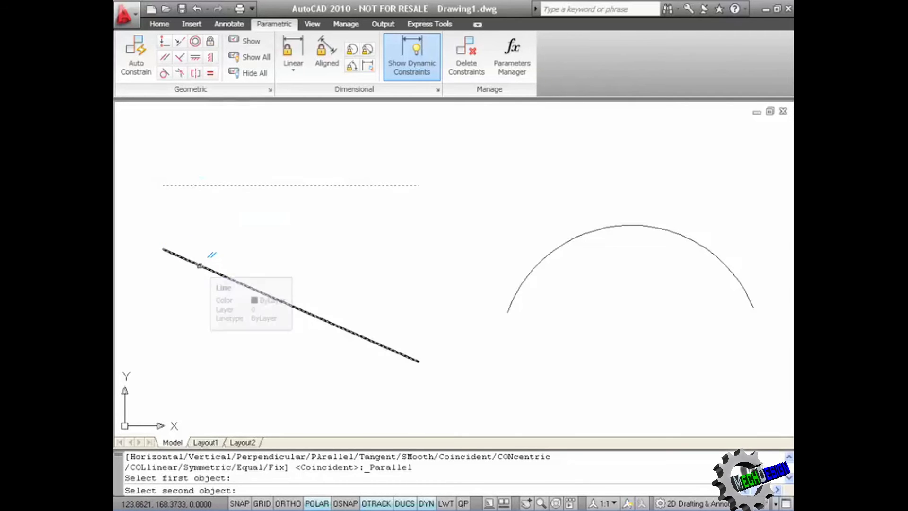
click(199, 265)
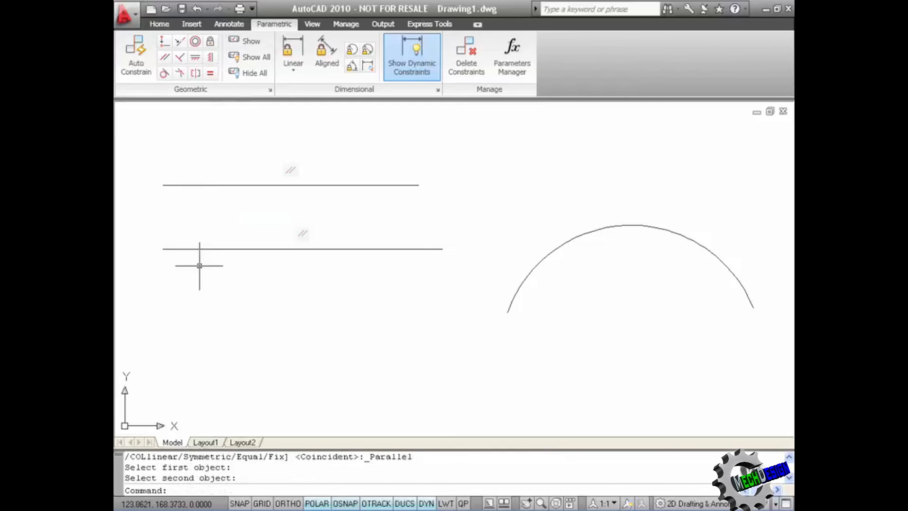
Show the Manage tab, then the Express Tools tab with Arc Aligned text.
click(345, 24)
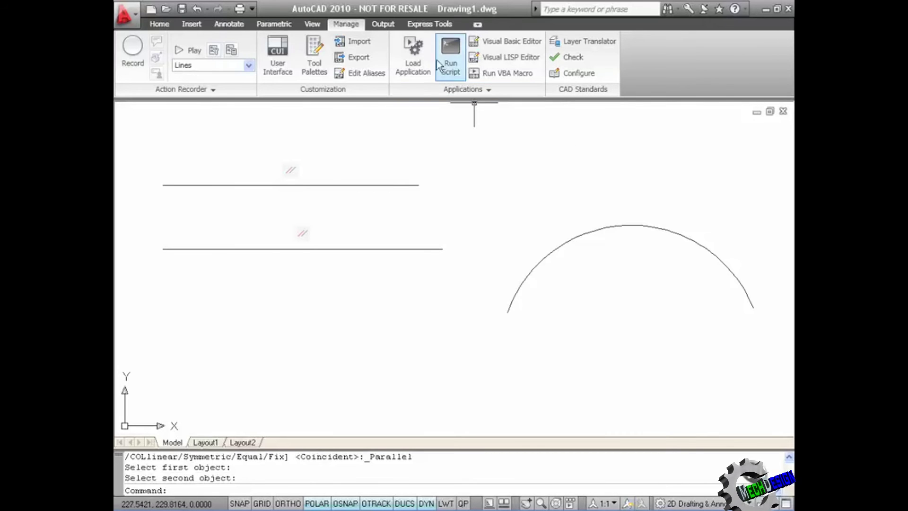
click(428, 26)
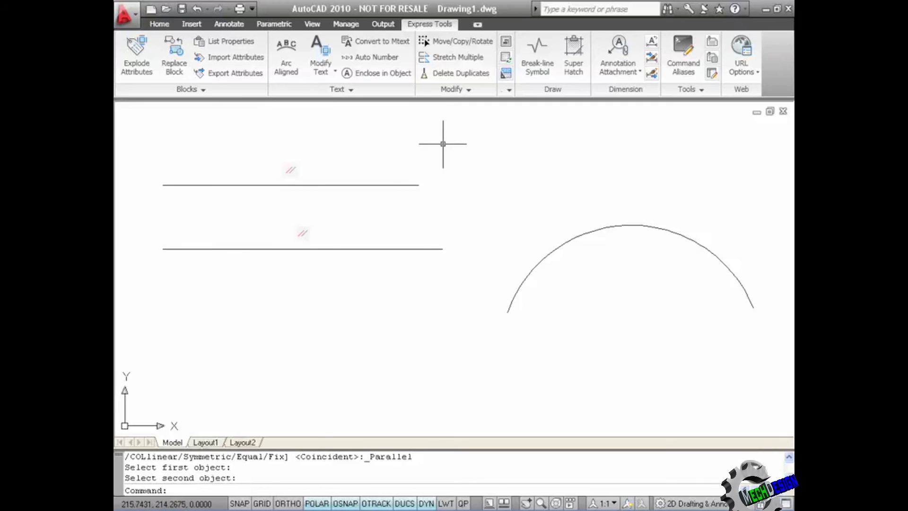
Start Arc Aligned text and pick the arc, showing text height 0.425 and offset 0.325.
click(284, 70)
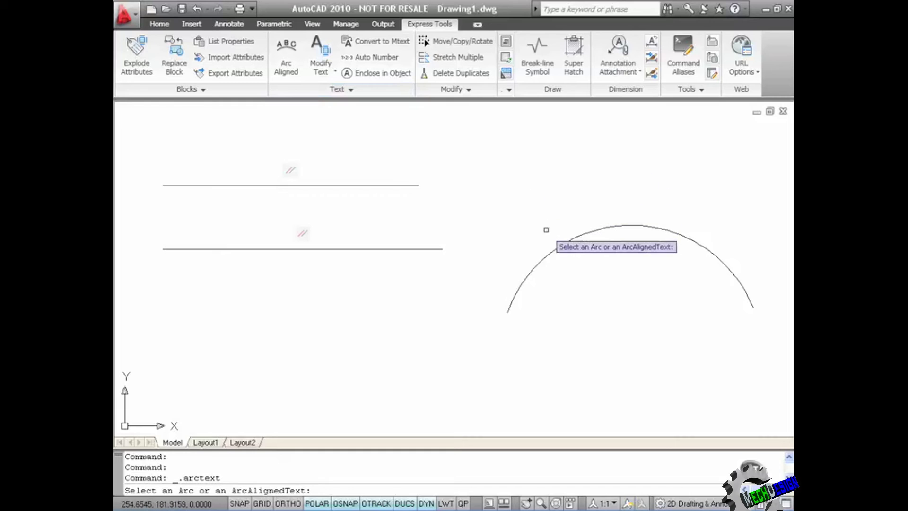
click(546, 256)
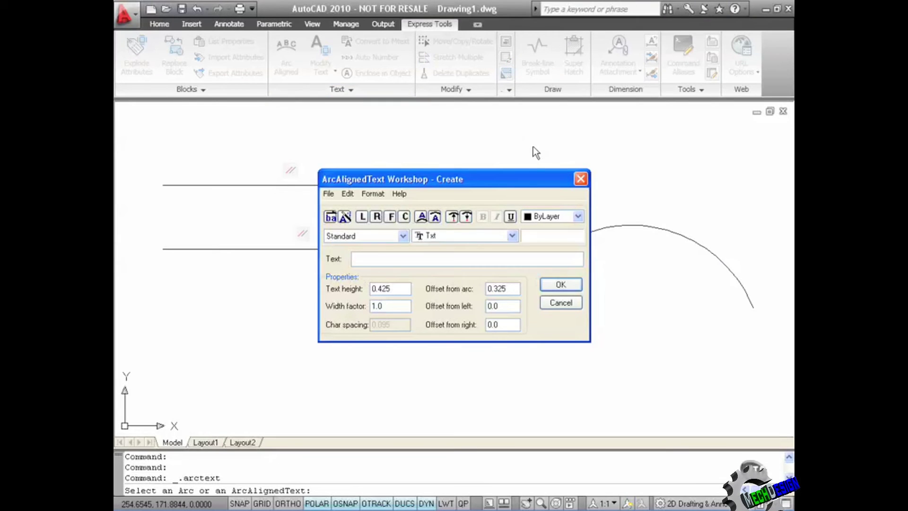
Place 'This is arc aligned text' along the arc in Verdana, height 6, offset 3.
click(511, 235)
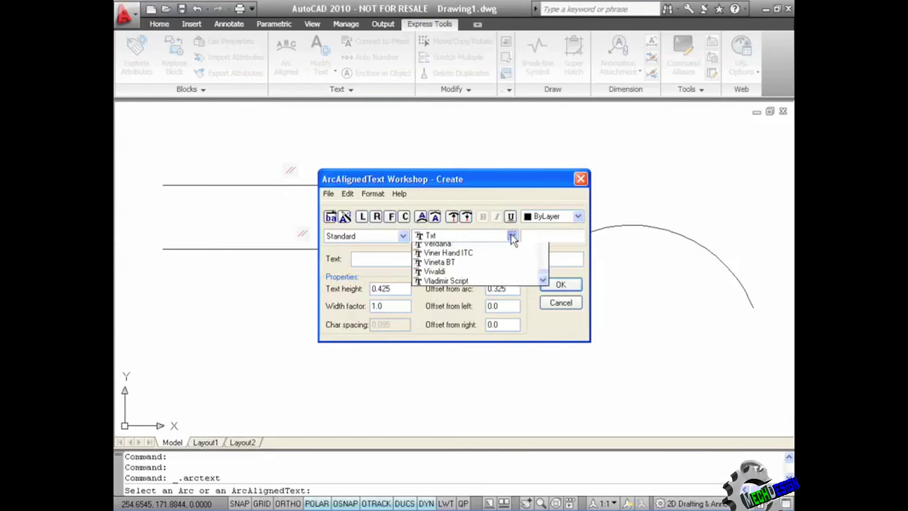
click(453, 268)
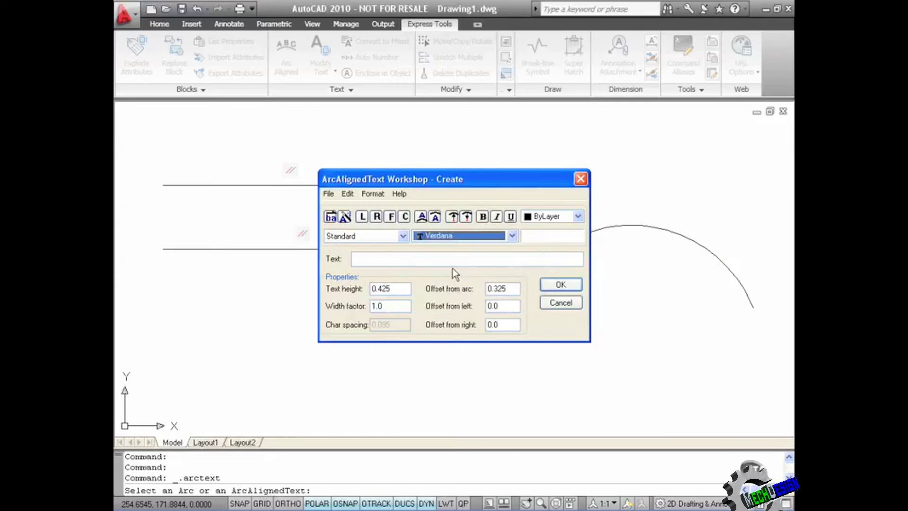
click(401, 260)
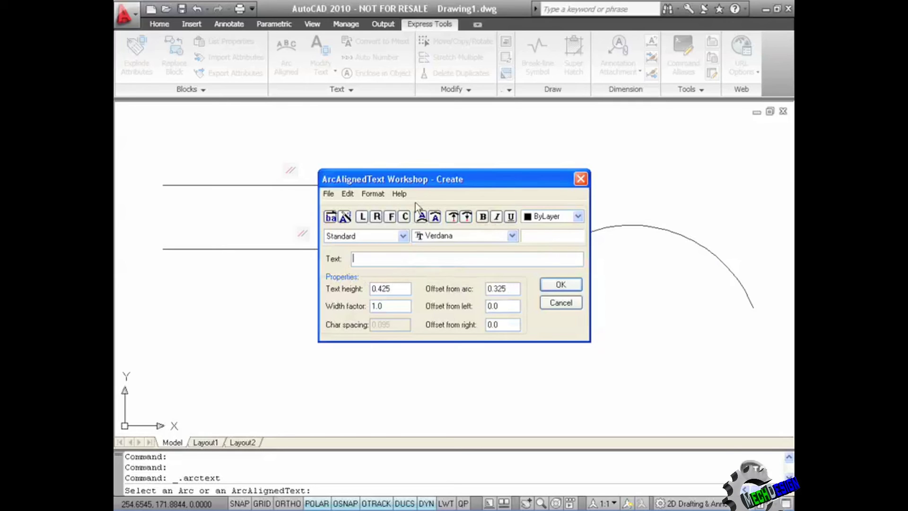
text(Thi)
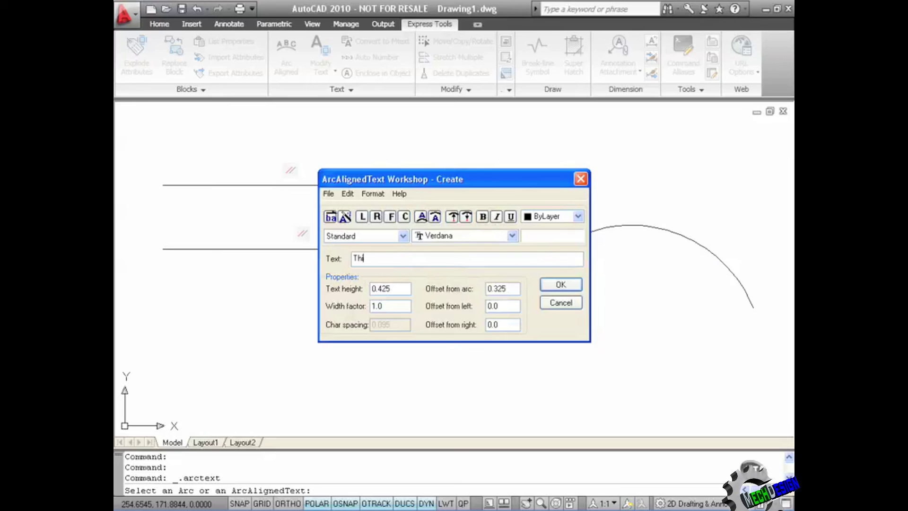
text(s is arc aligned )
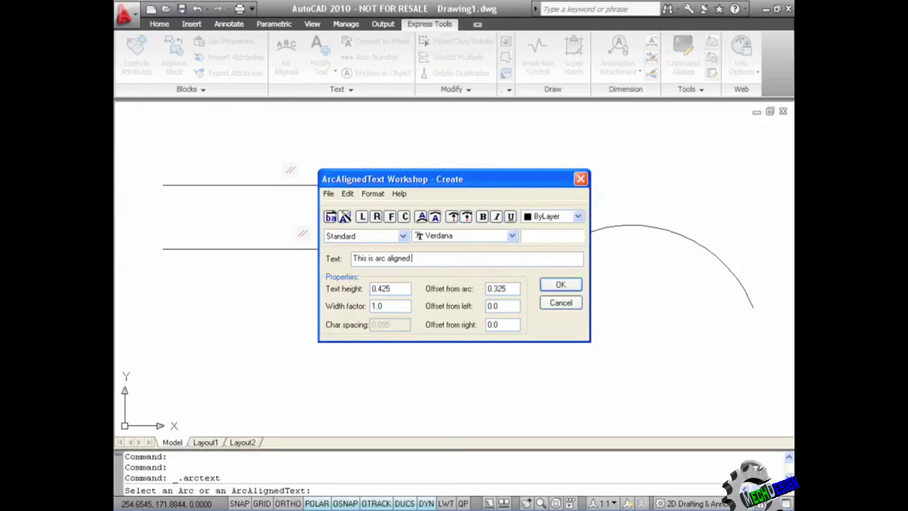
text(text)
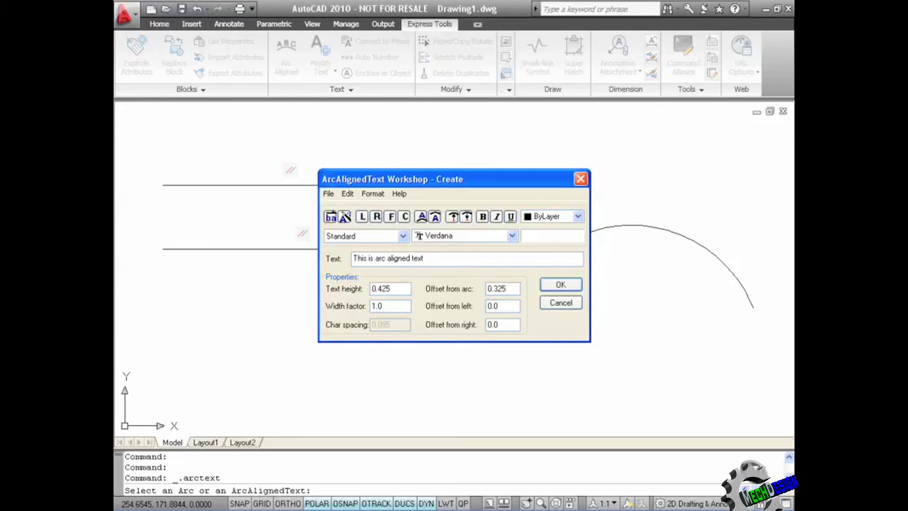
double_click(399, 290)
text(6)
double_click(511, 289)
text(3)
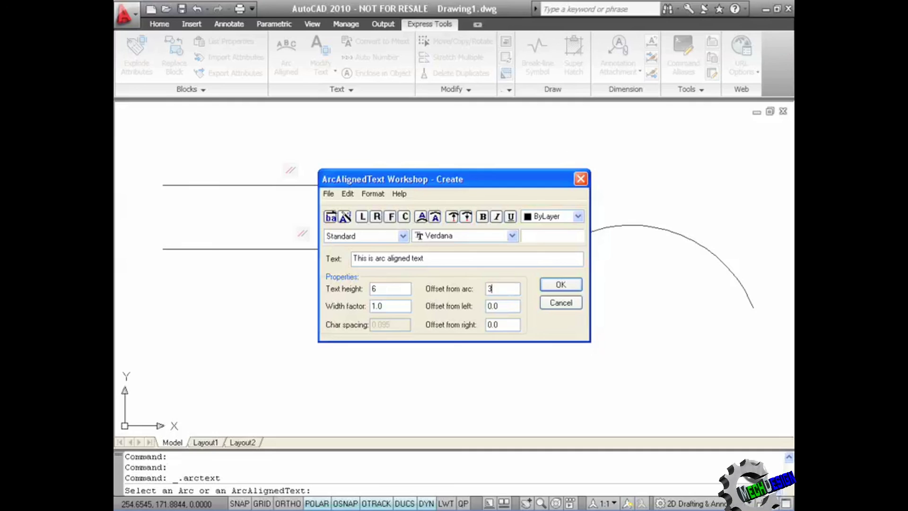
click(561, 285)
click(563, 291)
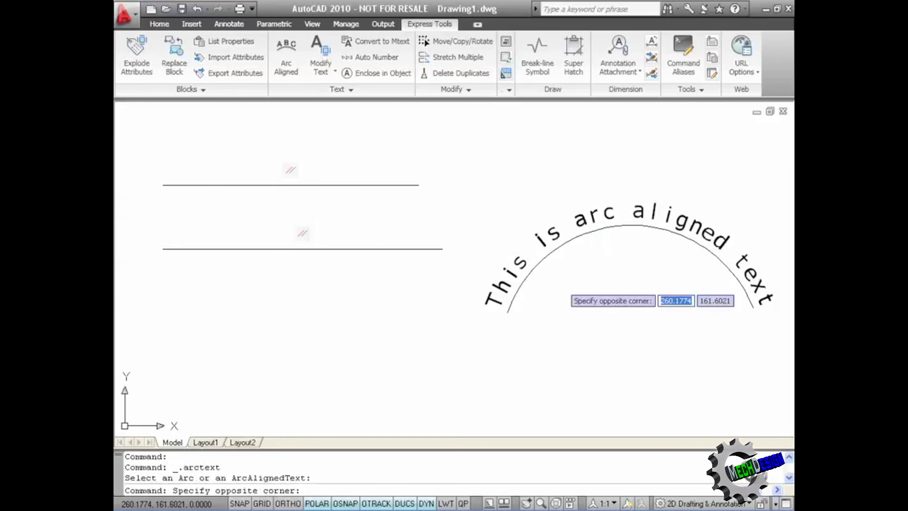
Cancel the stray 'Specify opposite corner' window selection with Esc.
key(Escape)
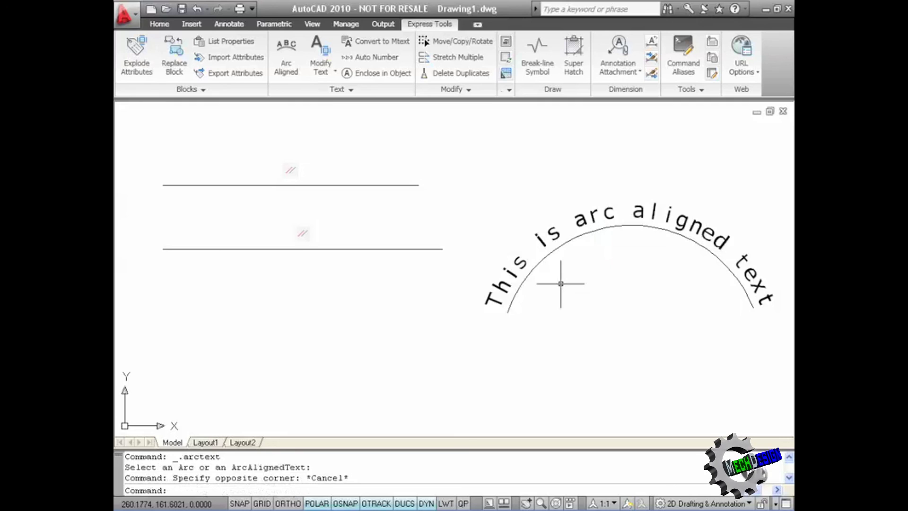